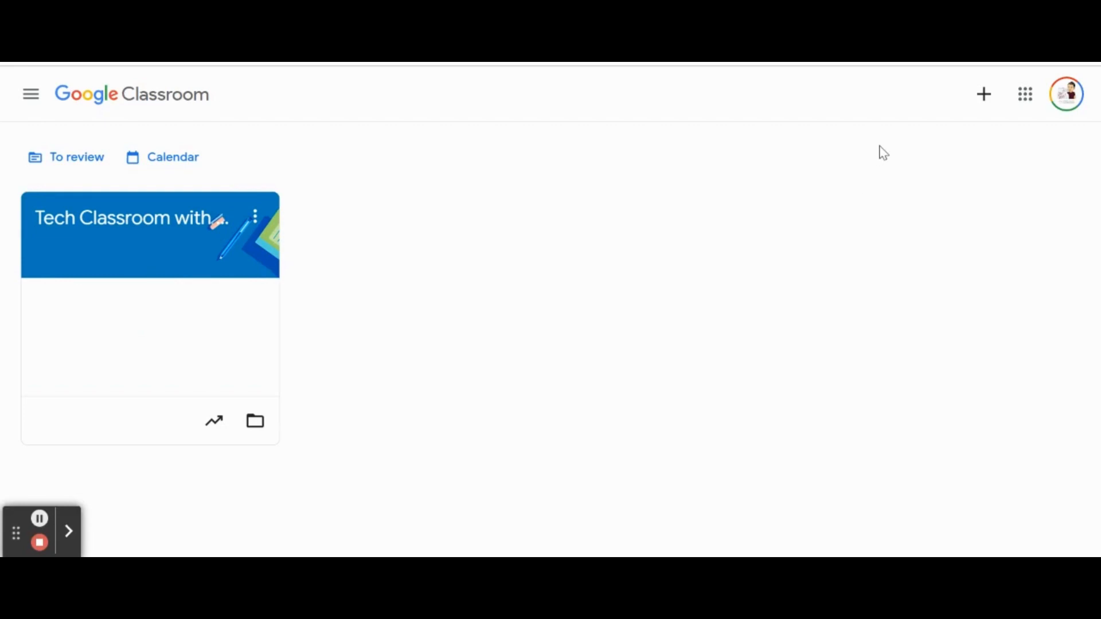
View the blank class-creation form, acknowledging the school-use notice, and dismiss it without creating a class.
left_click(983, 107)
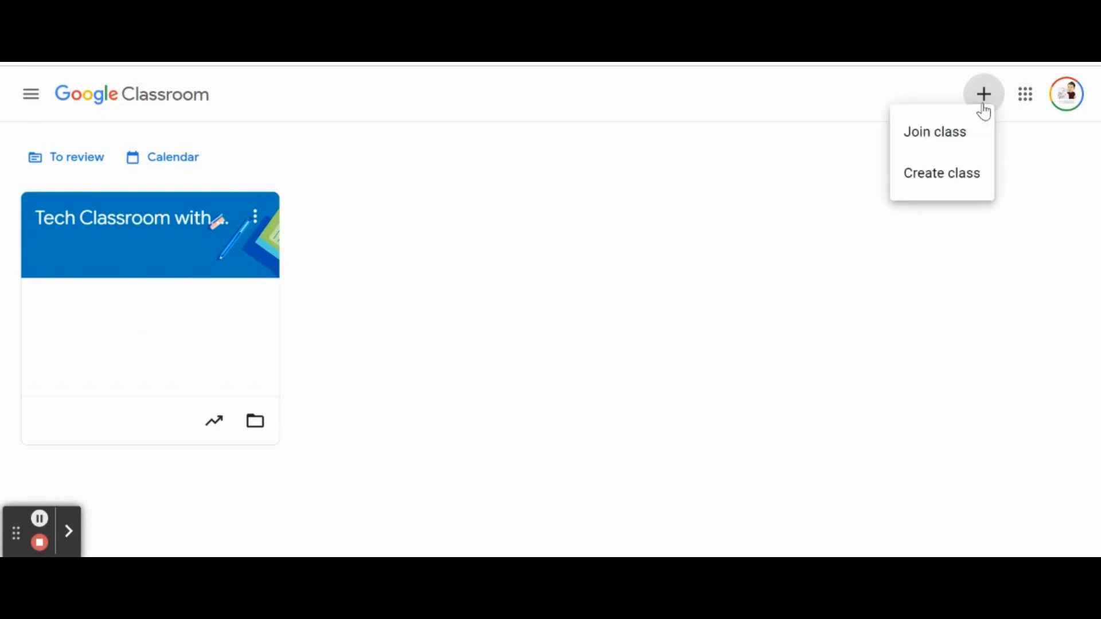
left_click(924, 183)
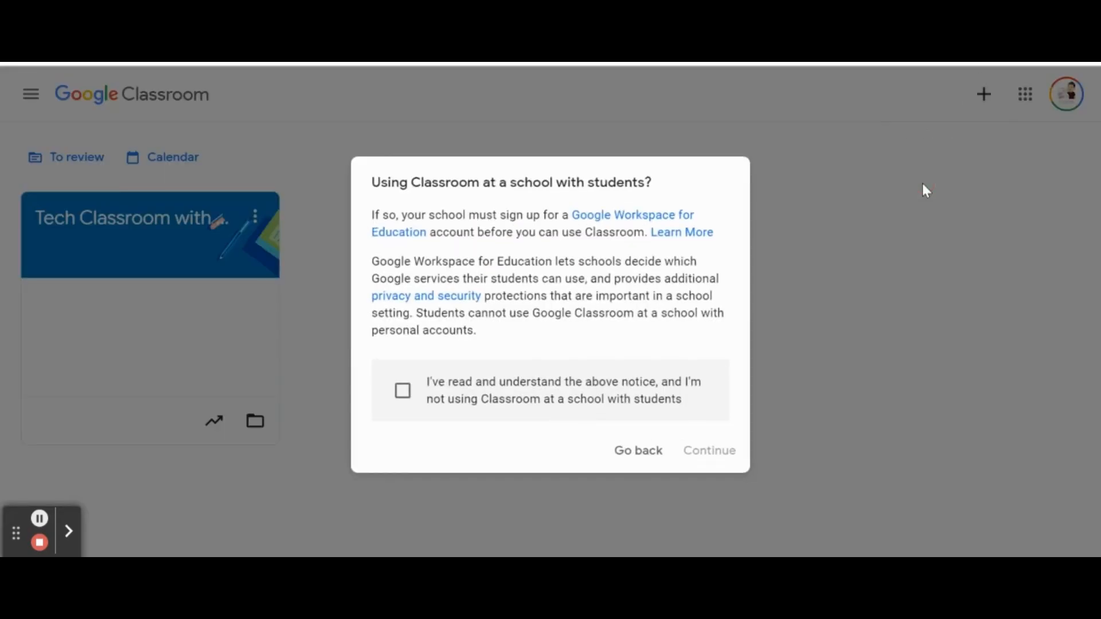
left_click(405, 394)
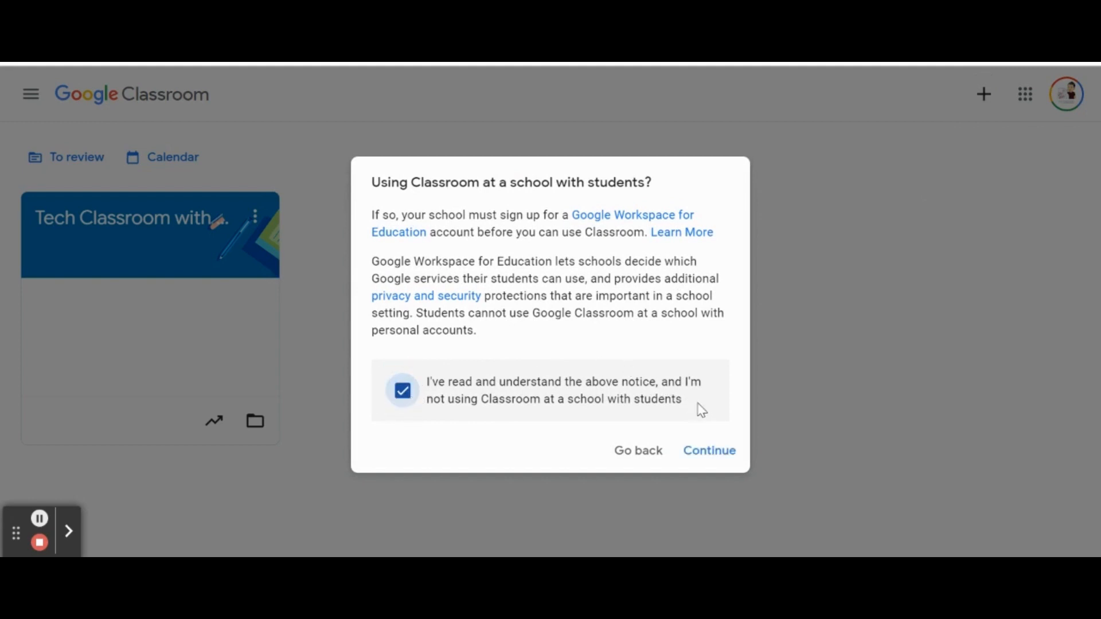
left_click(715, 456)
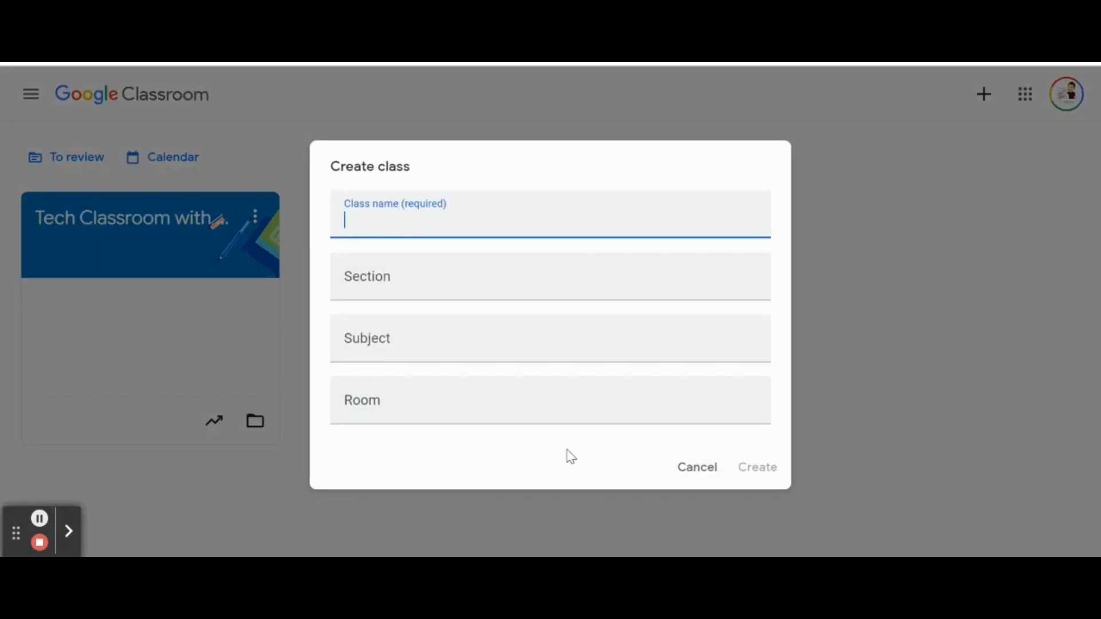
left_click(696, 474)
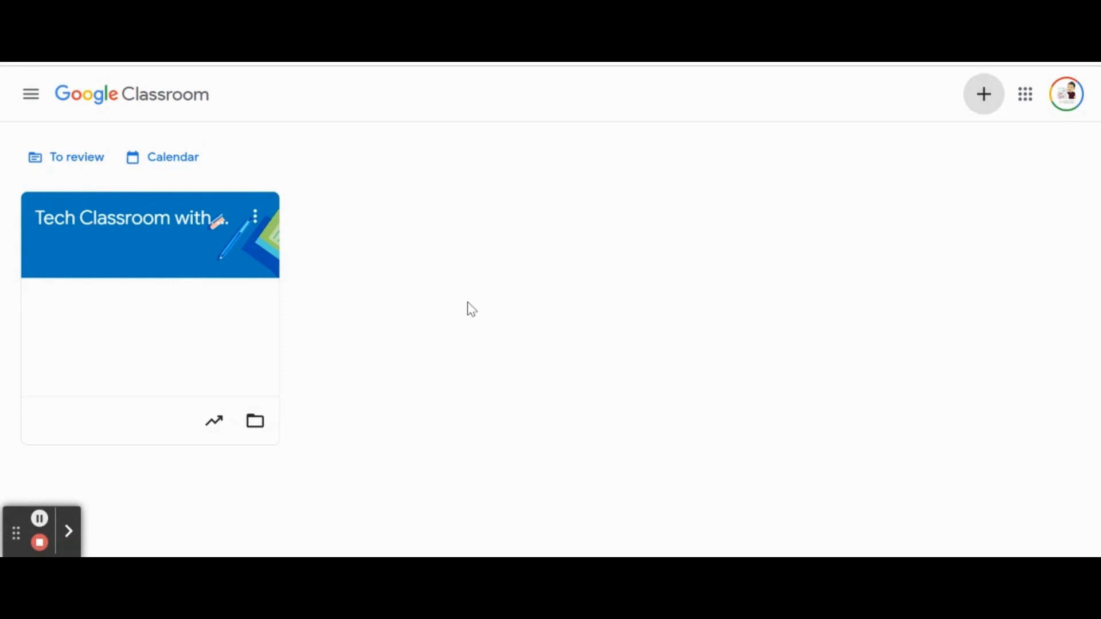
Open the existing Tech Classroom class and look over its Stream page.
left_click(156, 259)
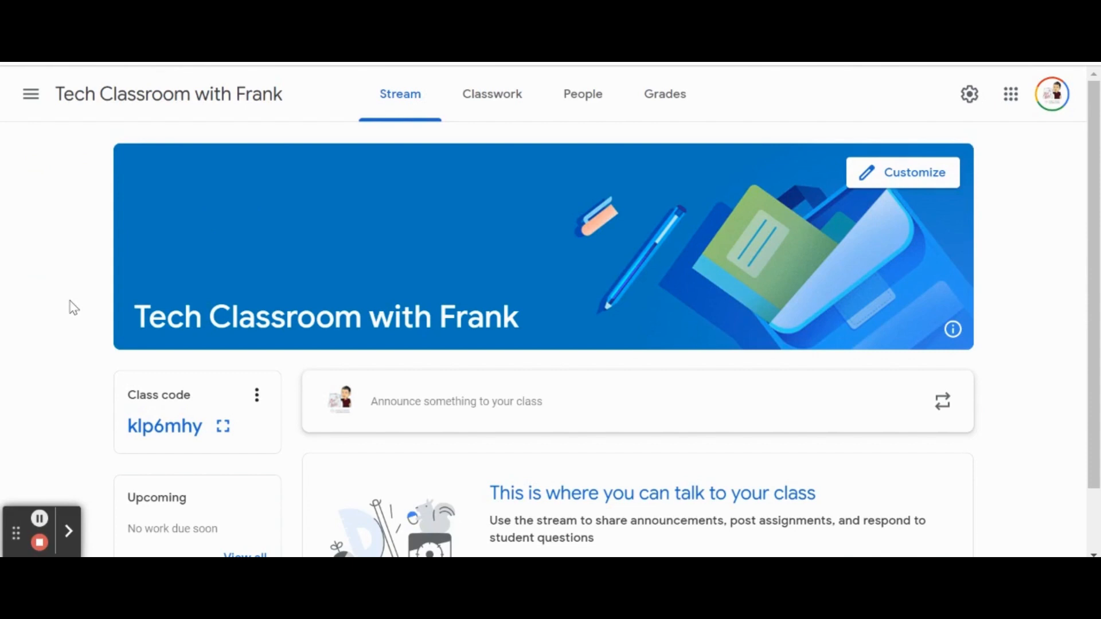
scroll(73, 308, "down", 2)
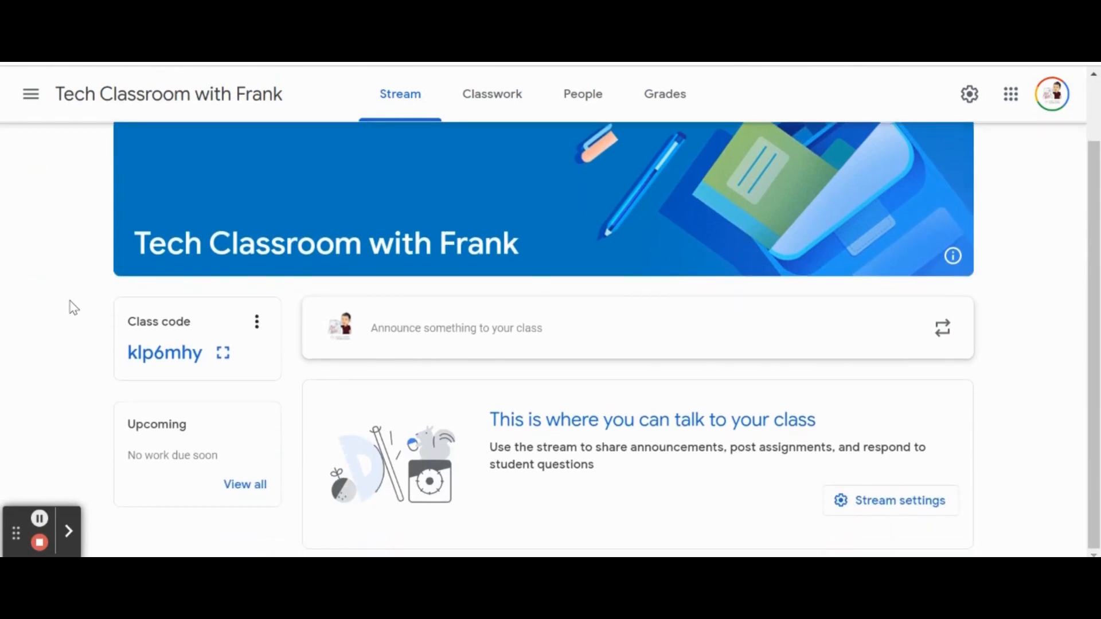
scroll(74, 307, "up", 2)
scroll(74, 307, "down", 2)
Open the class settings and review the class details, invite codes and general options.
left_click(969, 96)
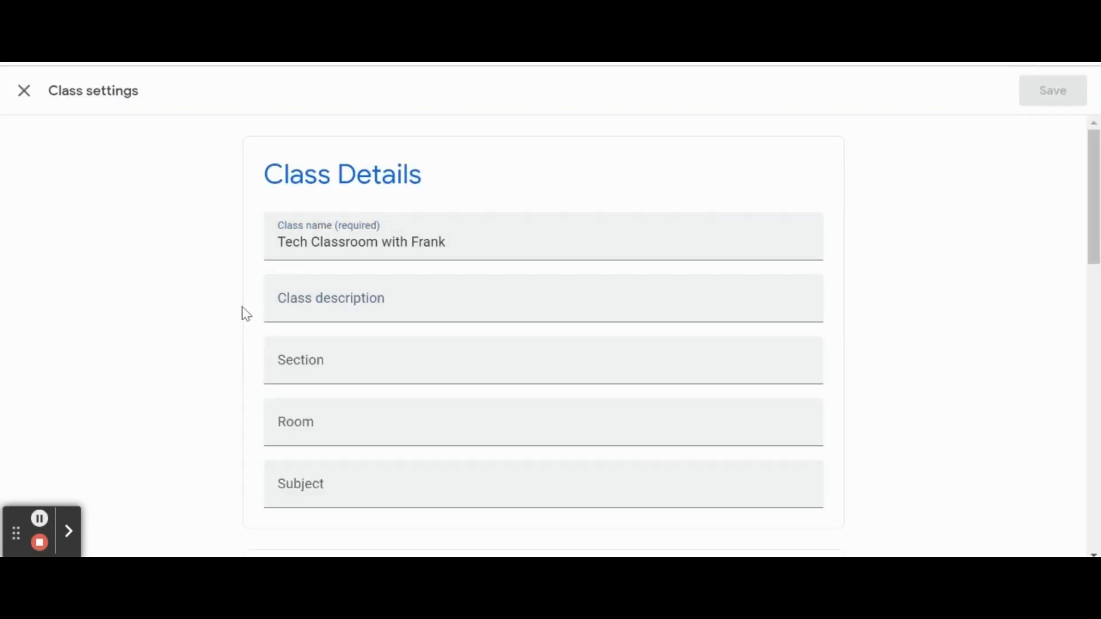
scroll(243, 309, "down", 4)
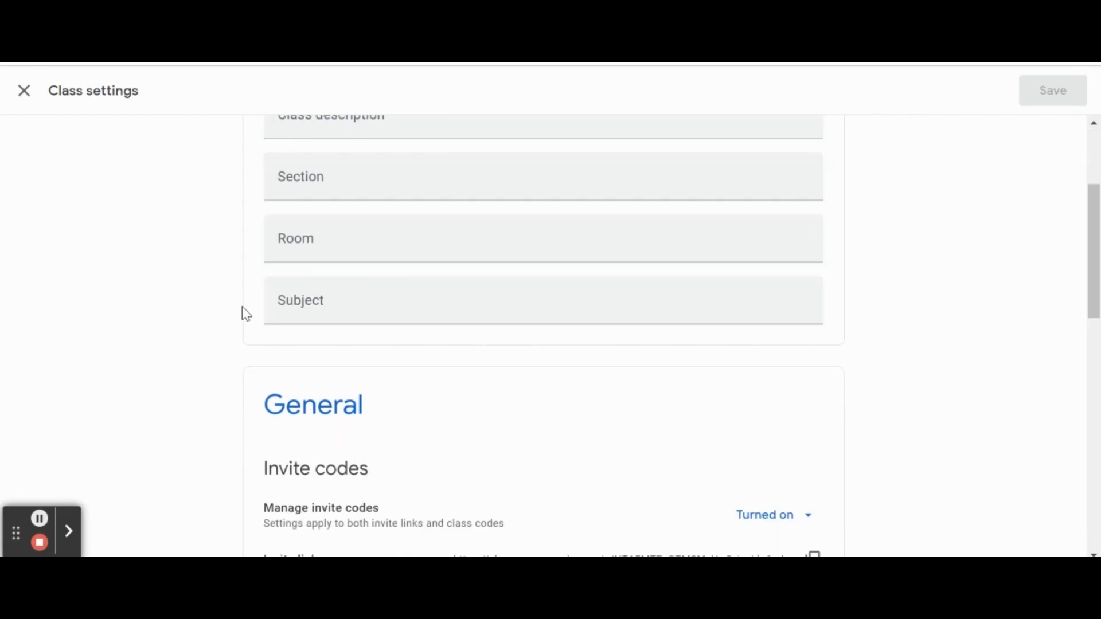
scroll(245, 313, "down", 3)
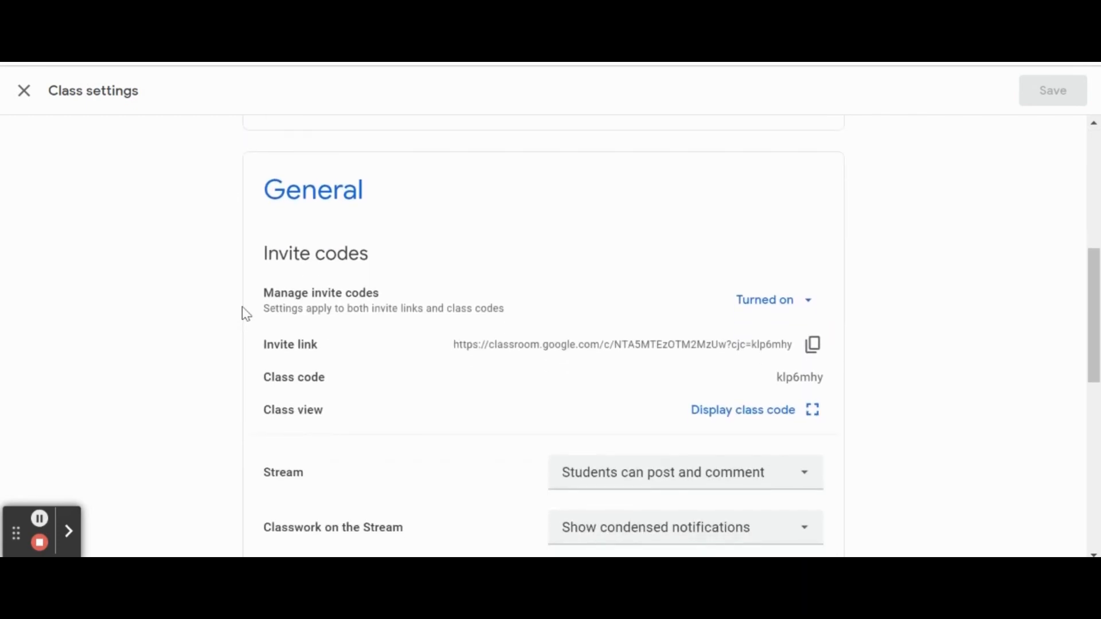
scroll(245, 314, "down", 2)
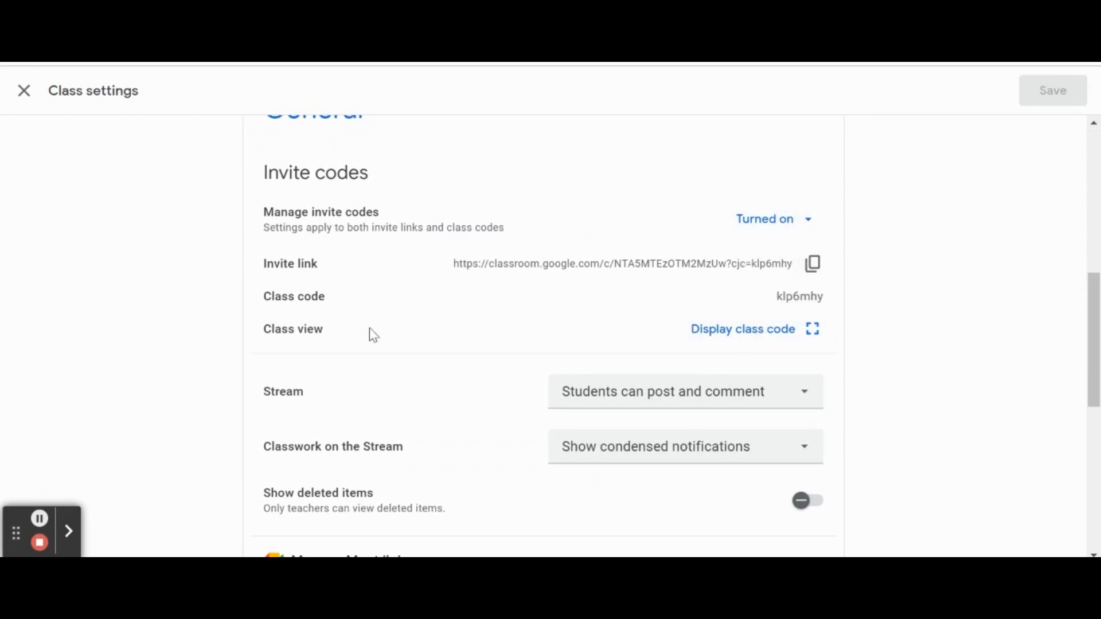
scroll(150, 333, "down", 3)
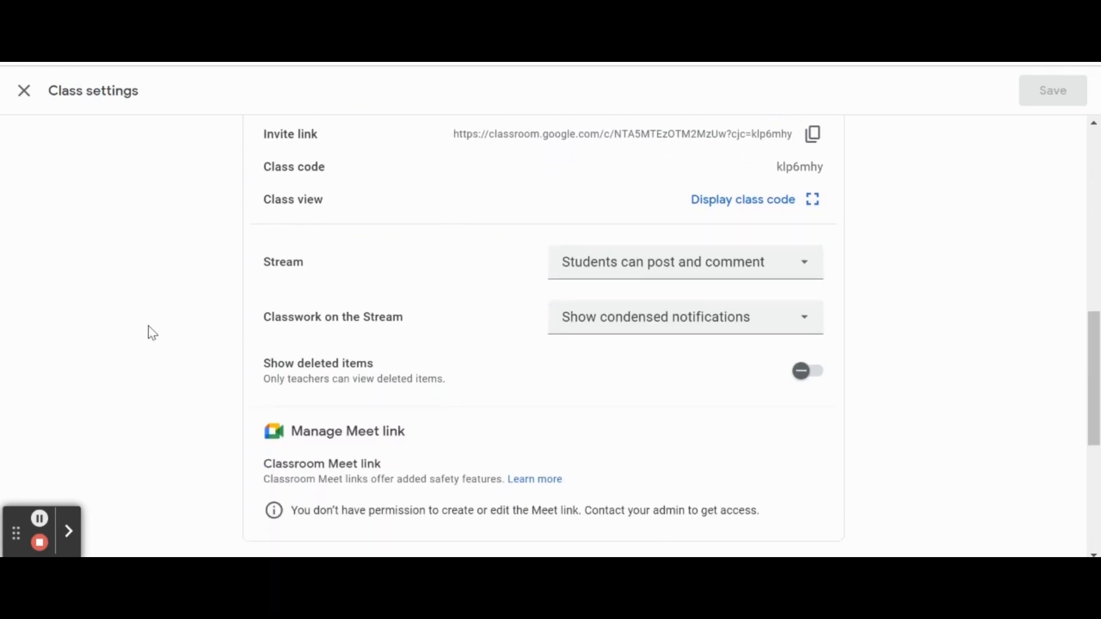
scroll(491, 263, "down", 1)
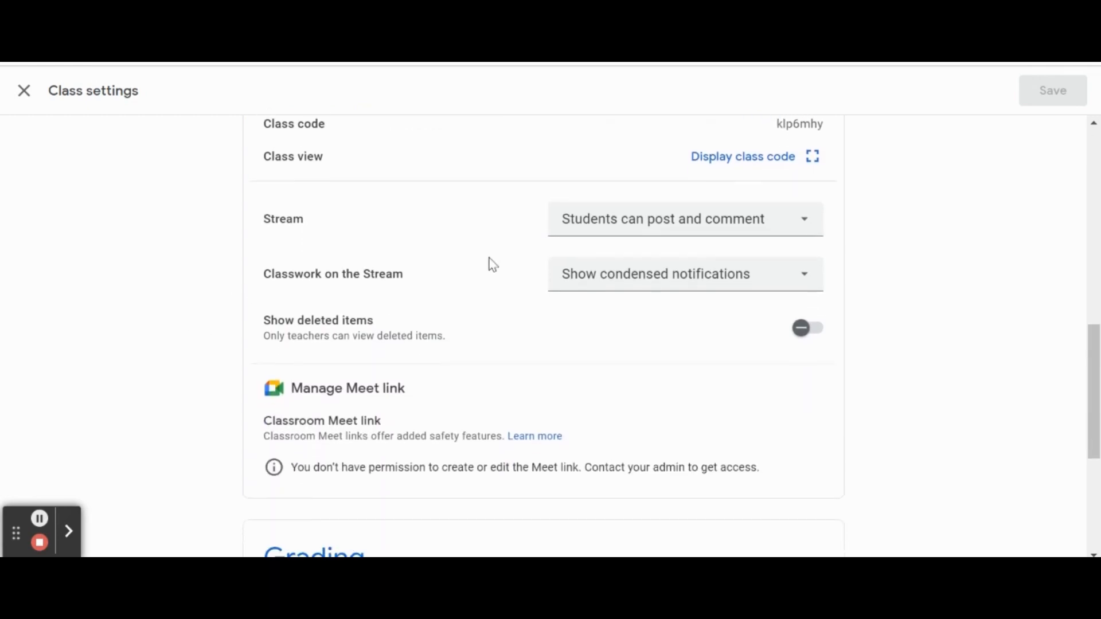
Inspect the available choices for Stream posting permissions and for Classwork on the Stream without changing either setting.
left_click(810, 206)
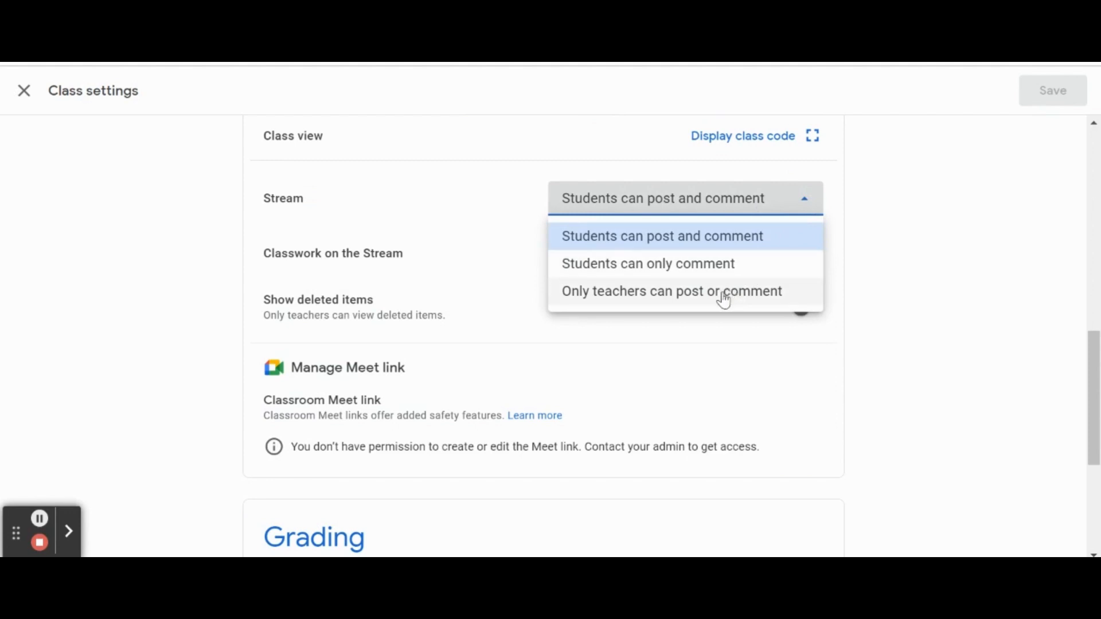
left_click(890, 251)
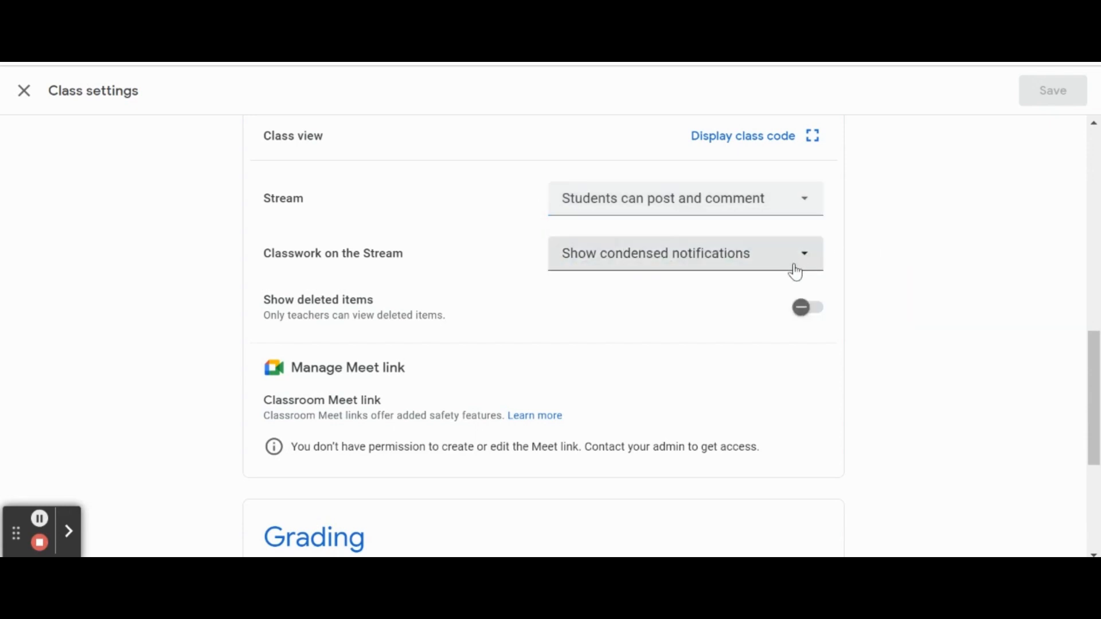
left_click(803, 269)
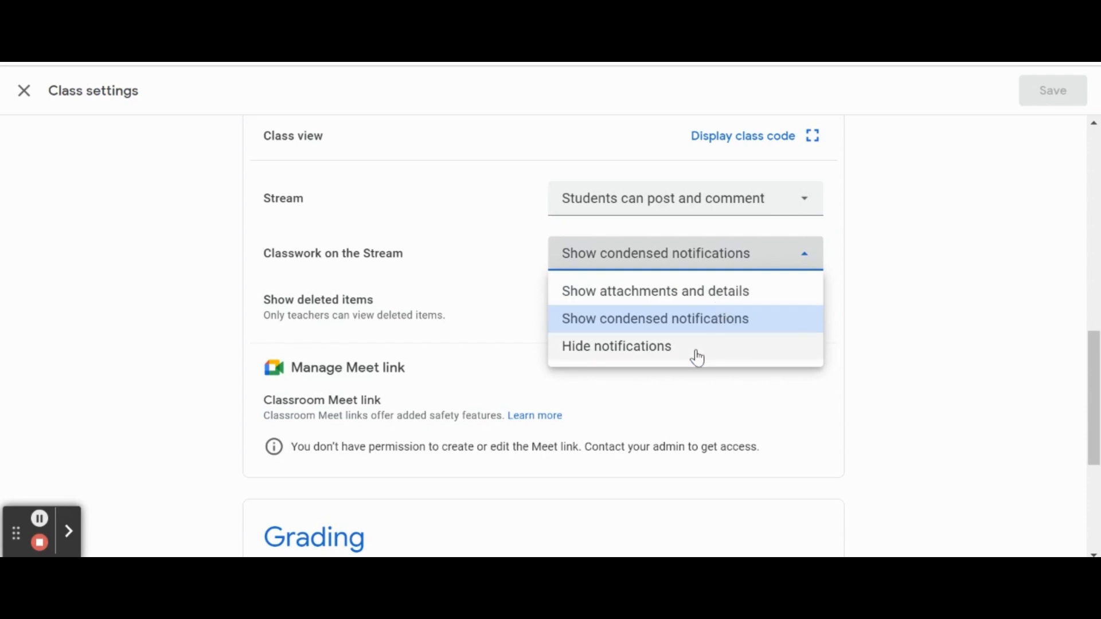
left_click(910, 269)
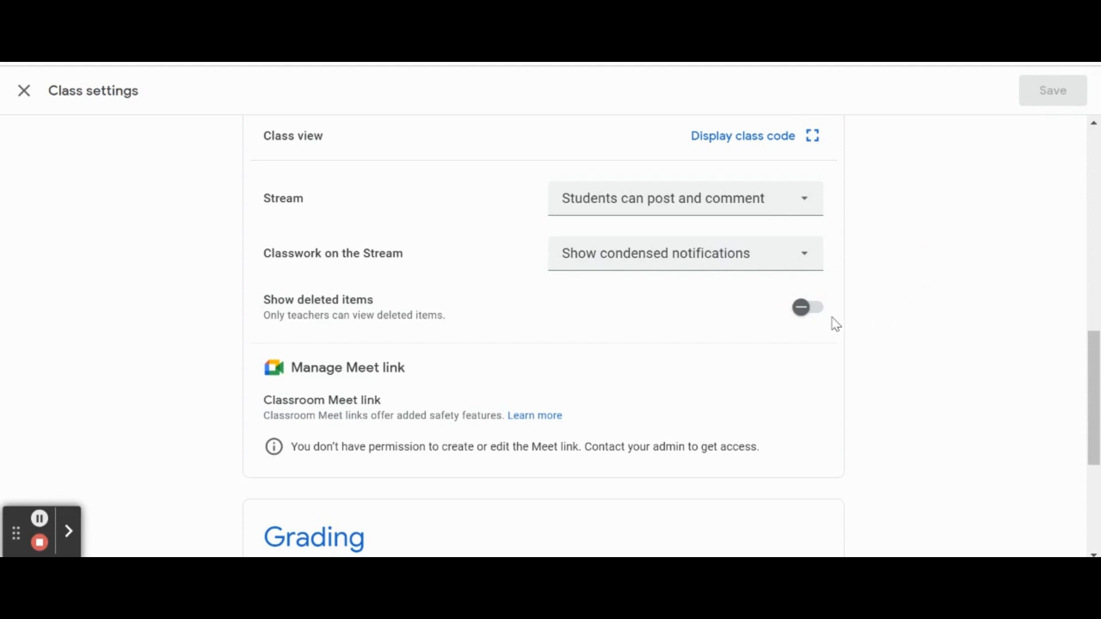
Review the Meet link and Grading sections, inspect the overall grade calculation choices, and leave the class settings unchanged.
scroll(877, 339, "down", 3)
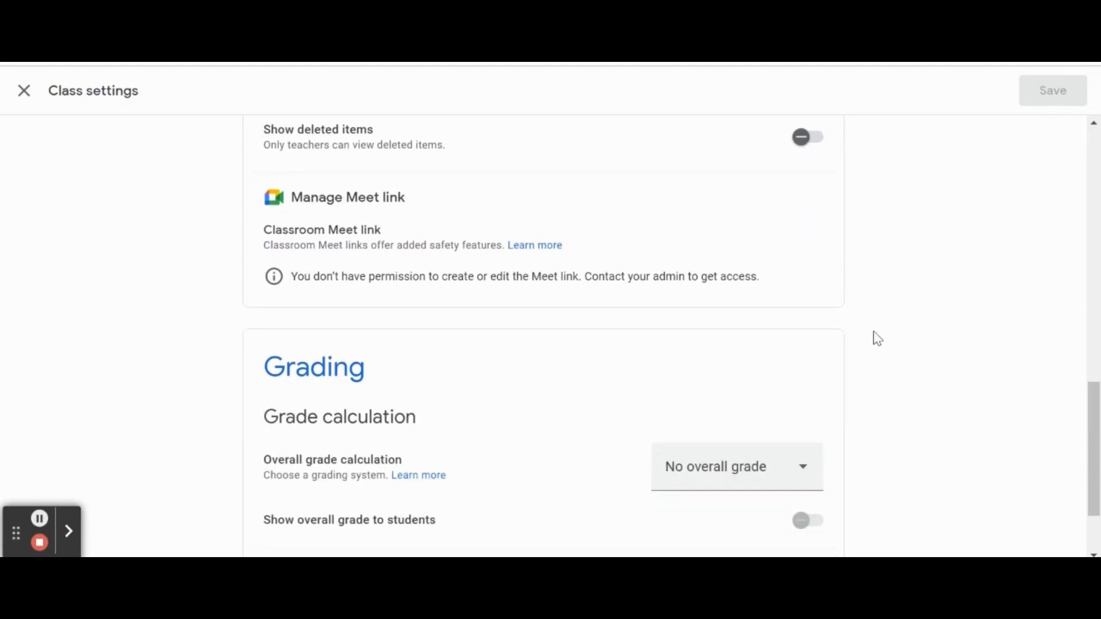
scroll(874, 336, "down", 1)
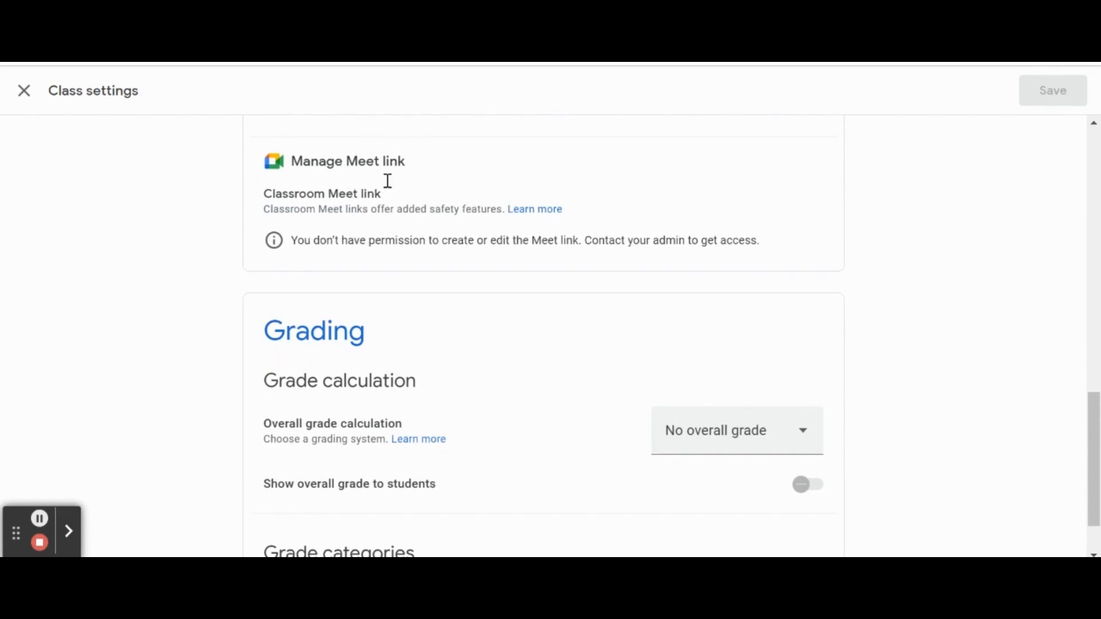
scroll(171, 353, "down", 2)
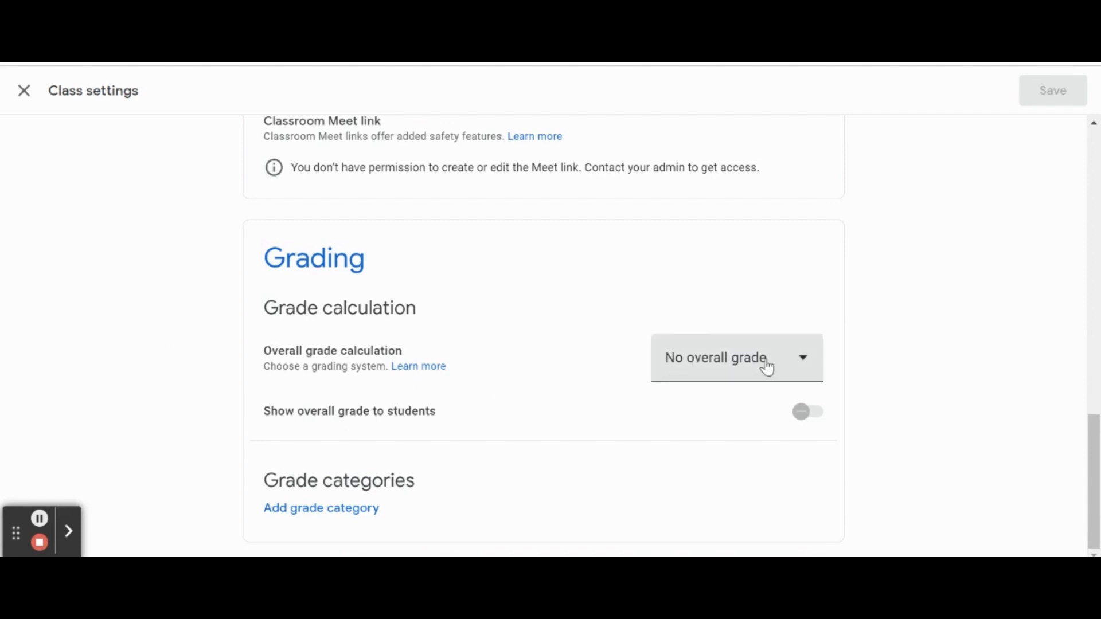
left_click(808, 365)
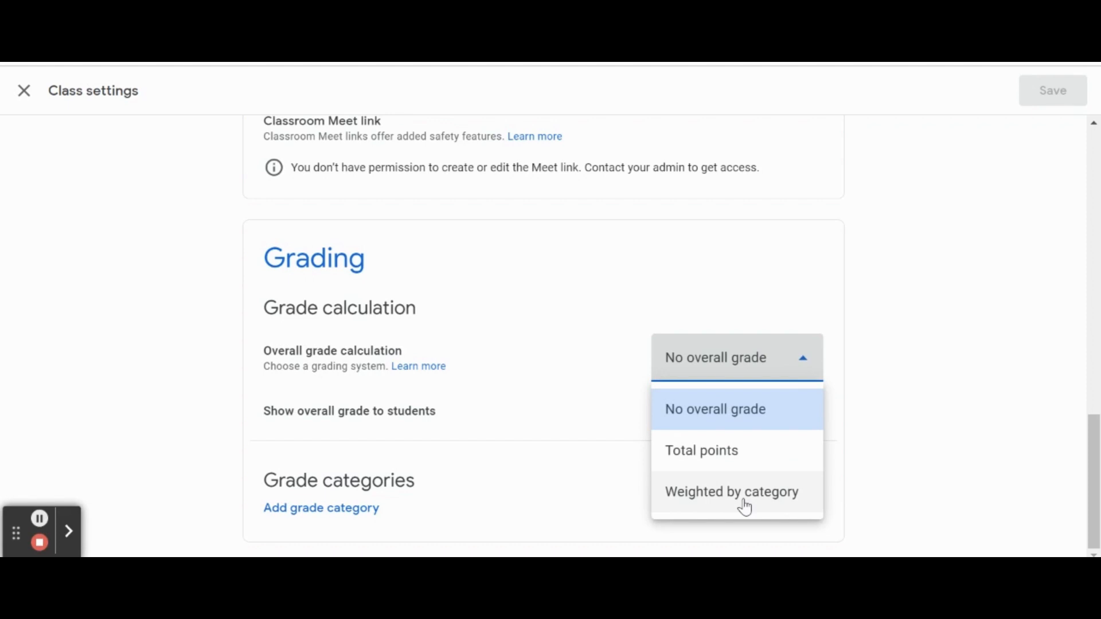
left_click(810, 370)
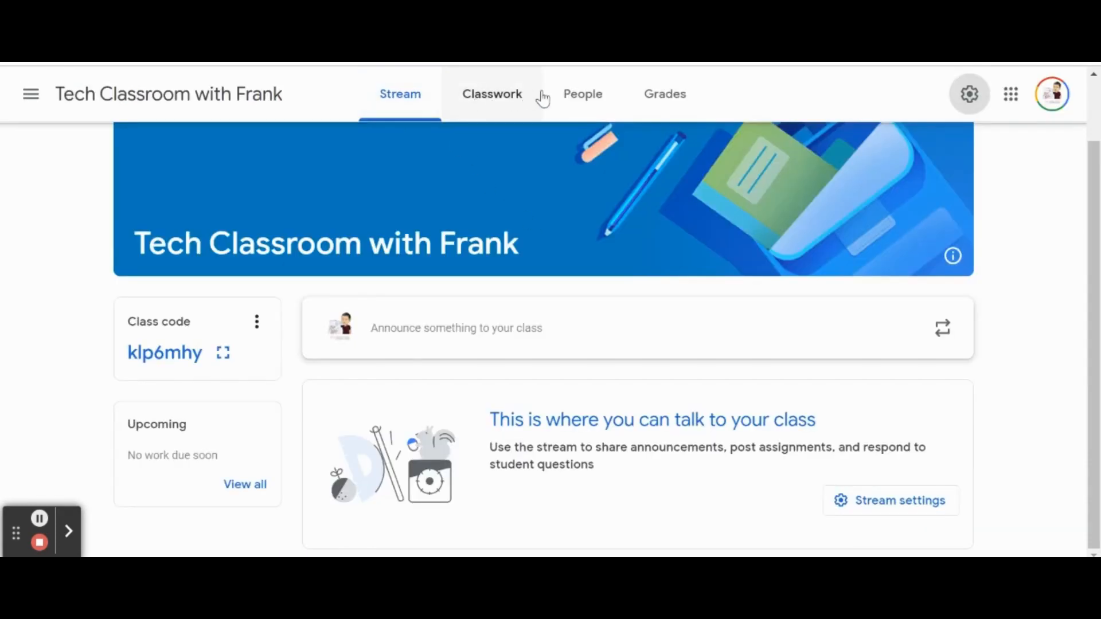
Look through the class's Classwork, People and Grades pages in turn.
left_click(491, 104)
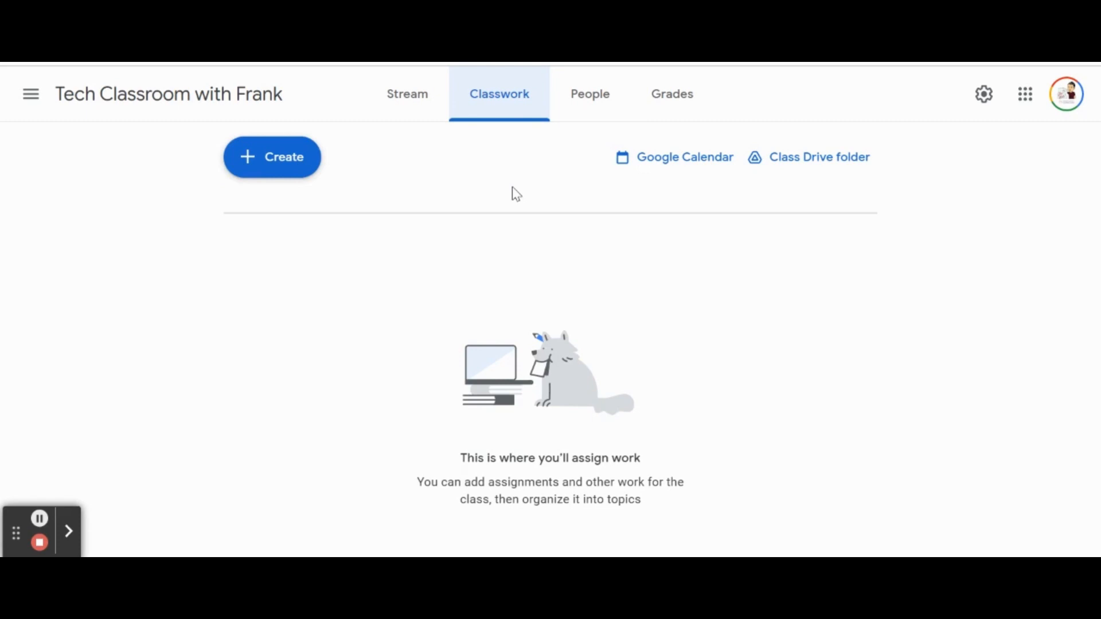
left_click(590, 94)
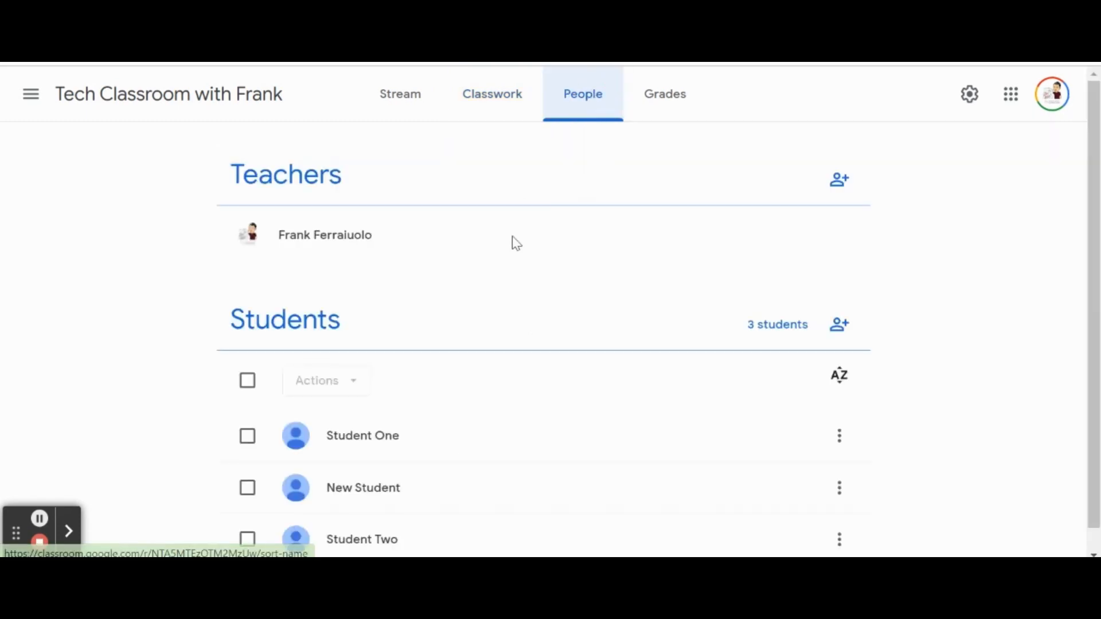
scroll(105, 342, "down", 1)
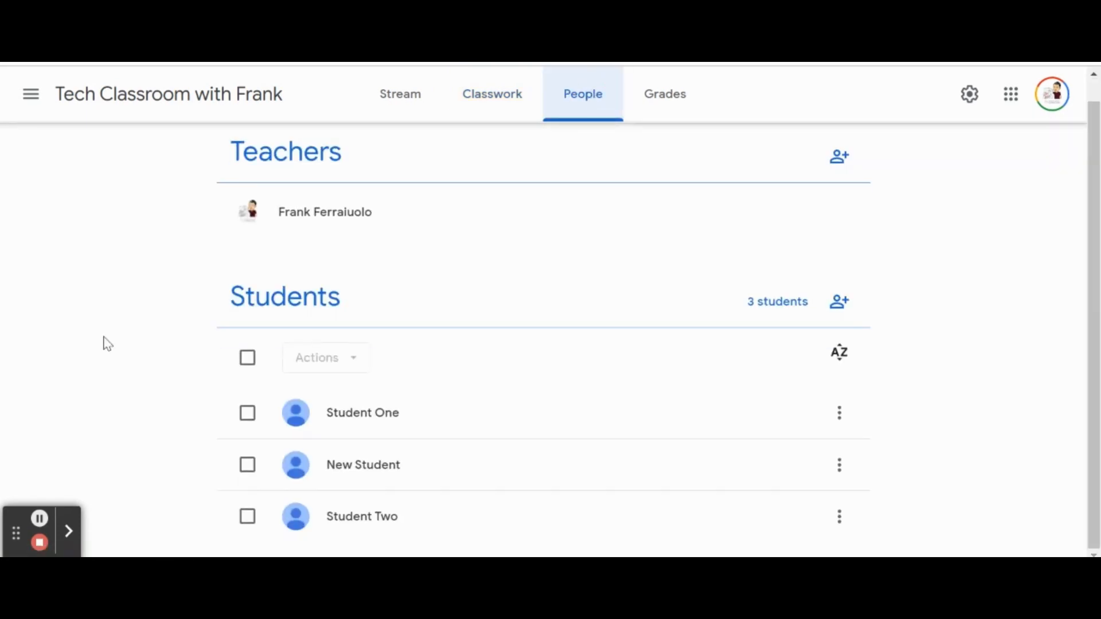
scroll(189, 341, "up", 1)
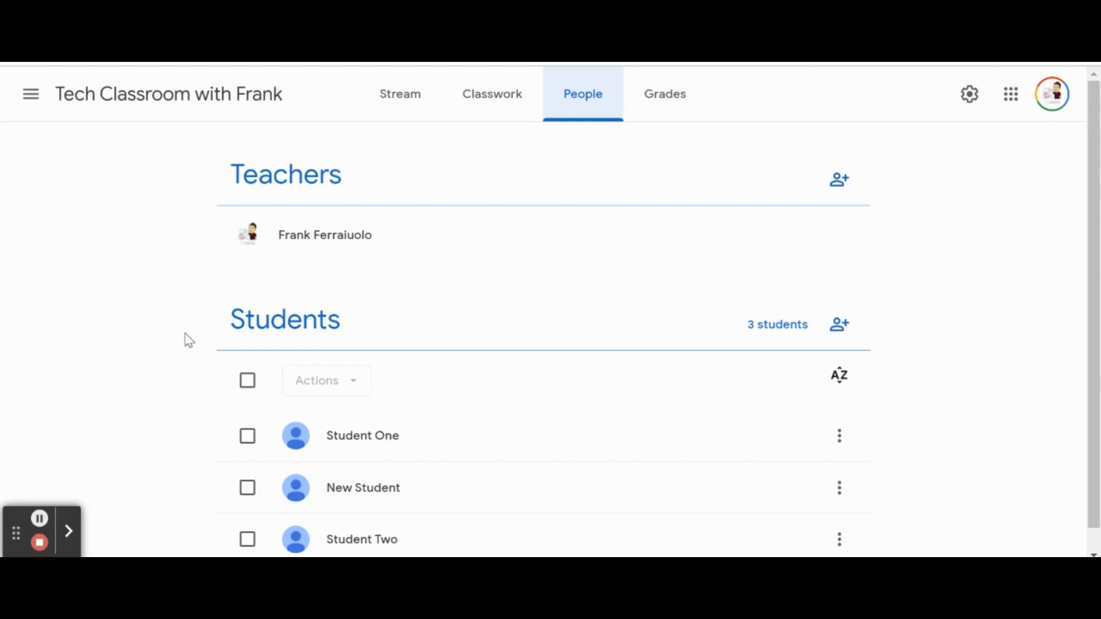
left_click(666, 96)
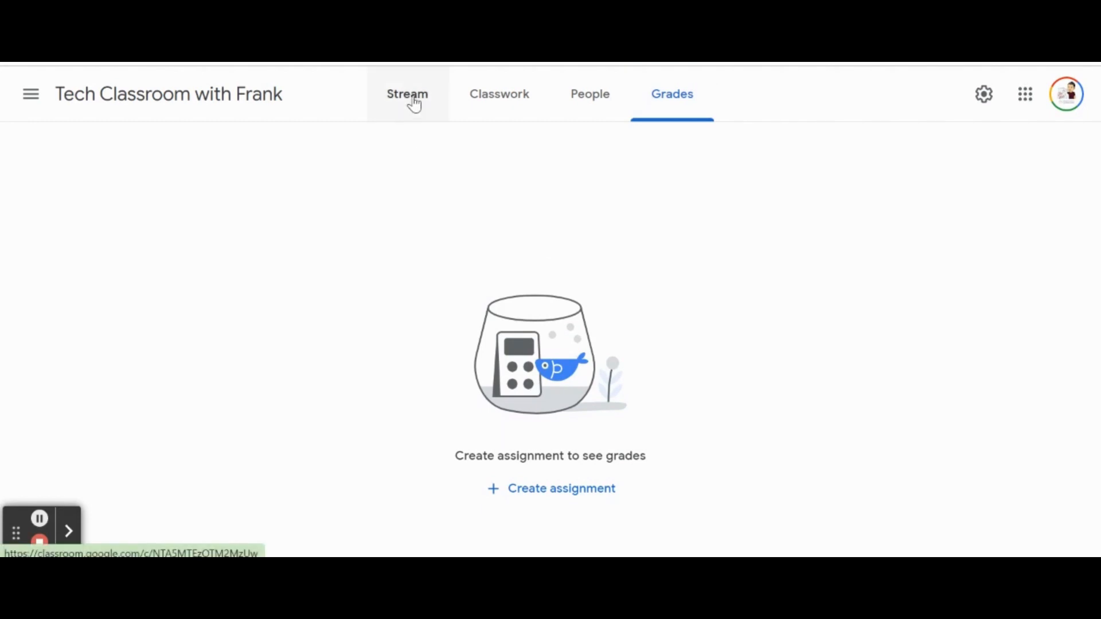
On the People page, view the teacher and student invitation forms and cancel both without inviting anyone.
left_click(583, 106)
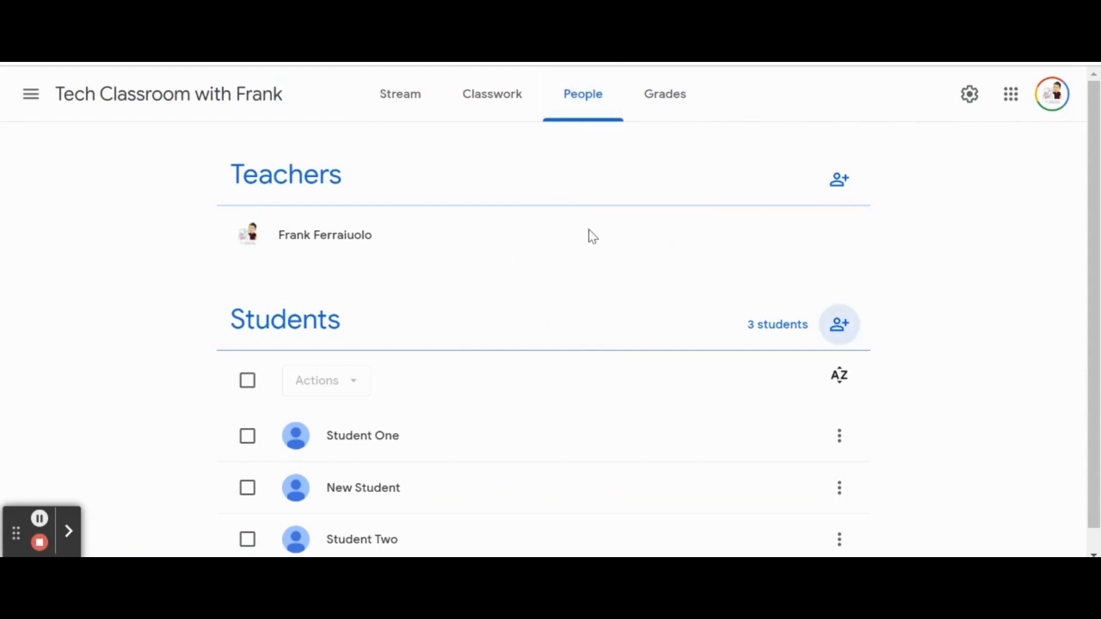
left_click(840, 183)
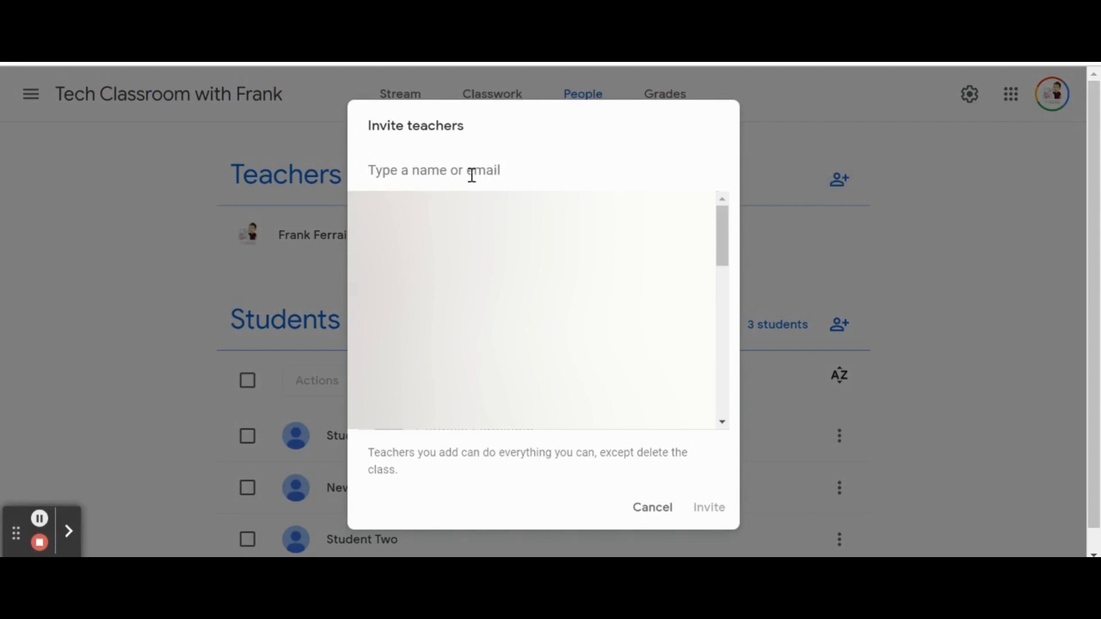
left_click(649, 509)
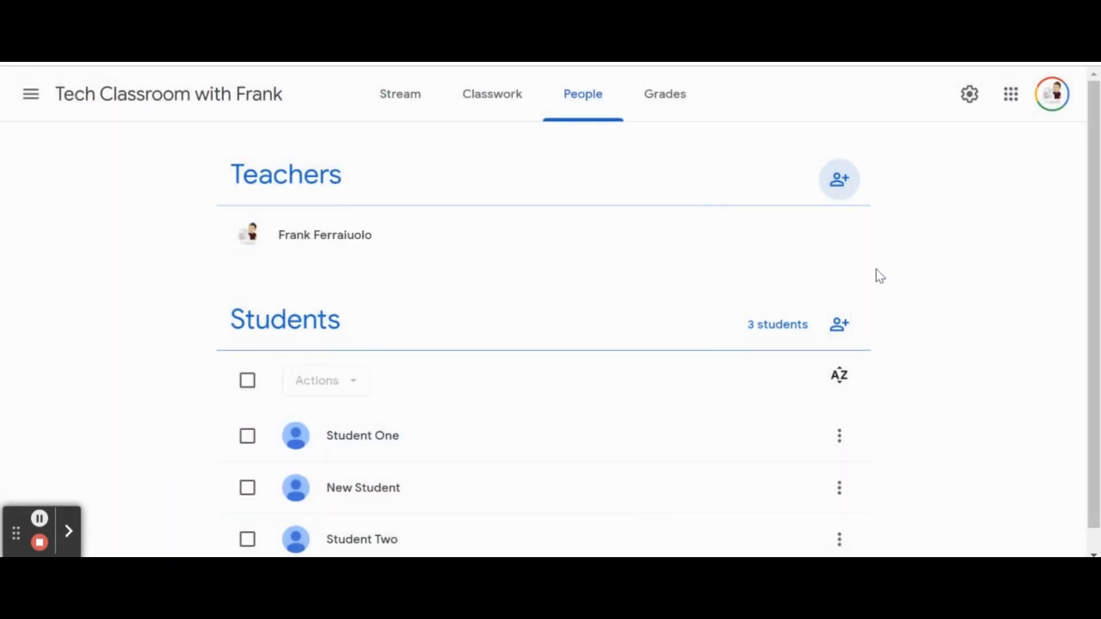
scroll(879, 276, "down", 1)
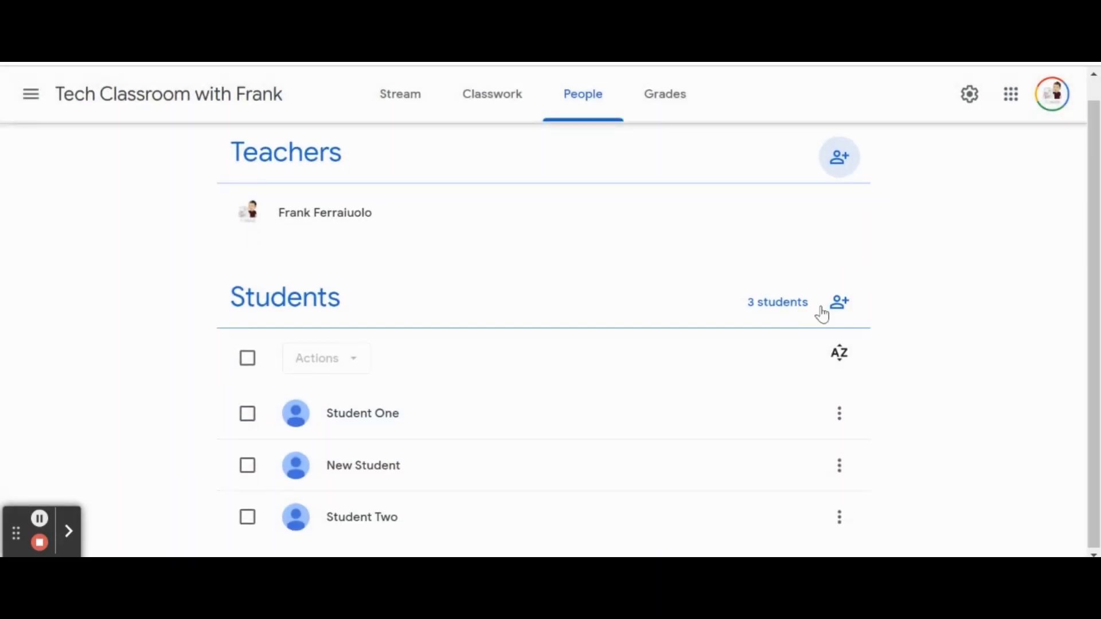
left_click(839, 310)
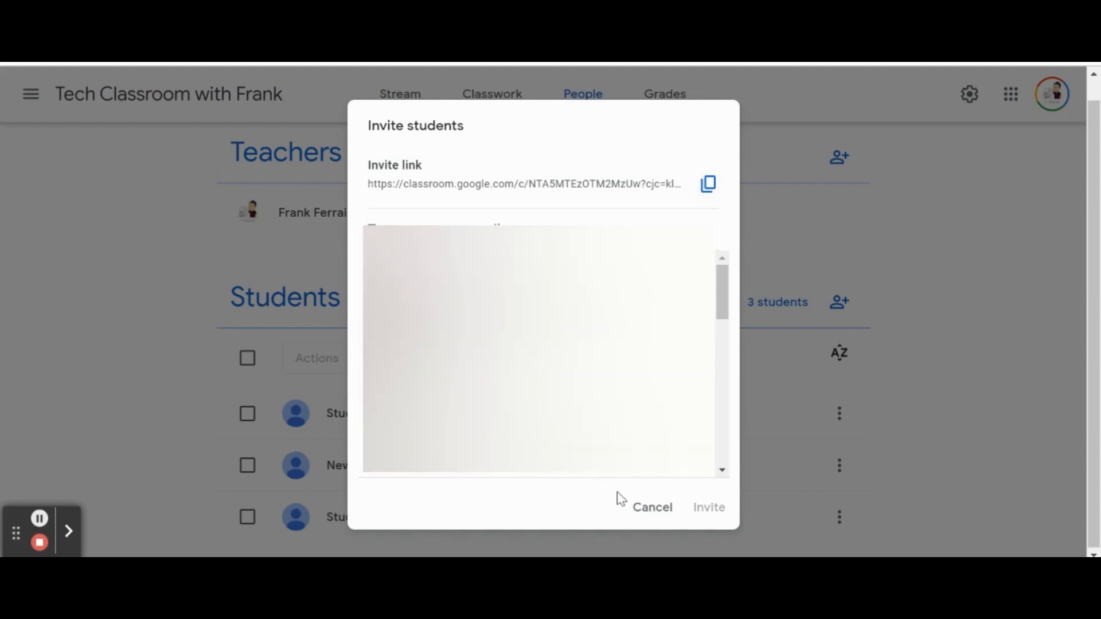
left_click(642, 514)
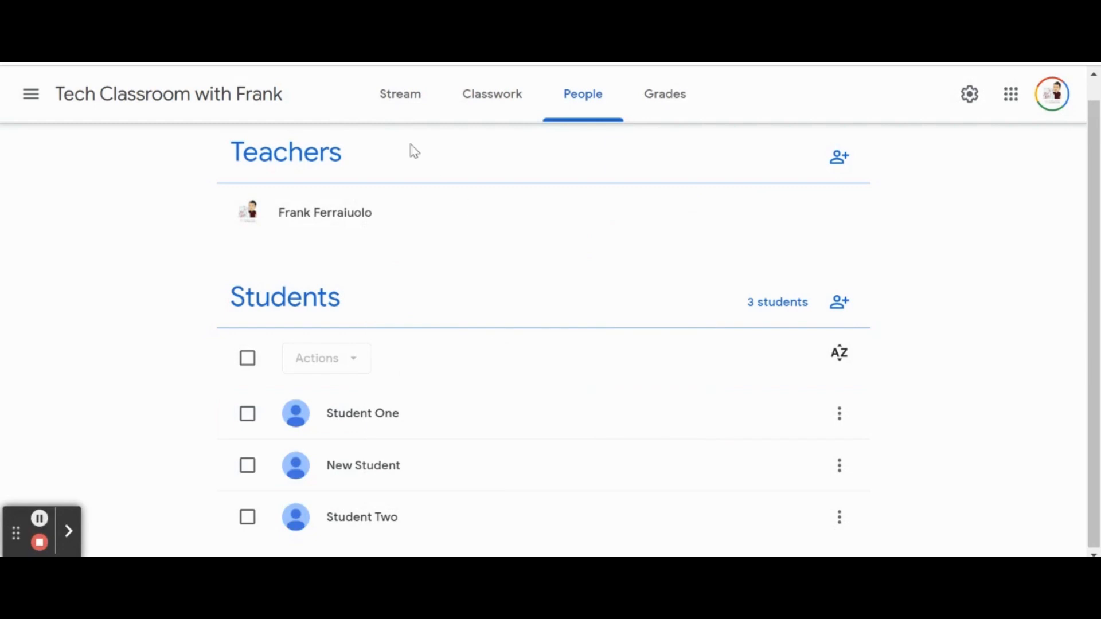
Display the class code enlarged from the Stream page, and close the enlarged view.
left_click(393, 105)
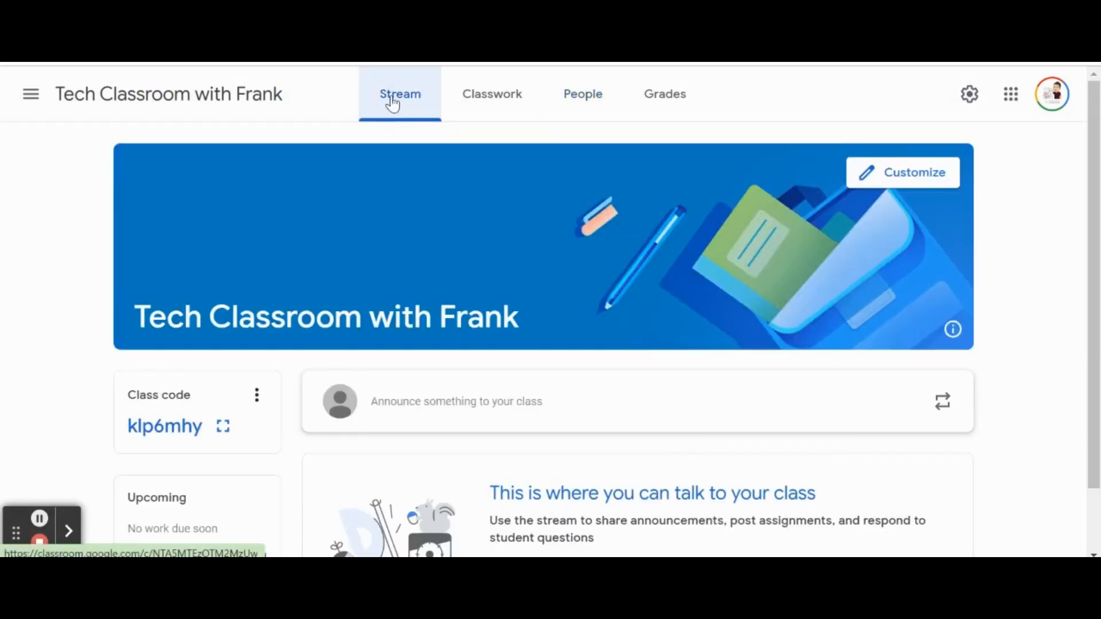
left_click(223, 433)
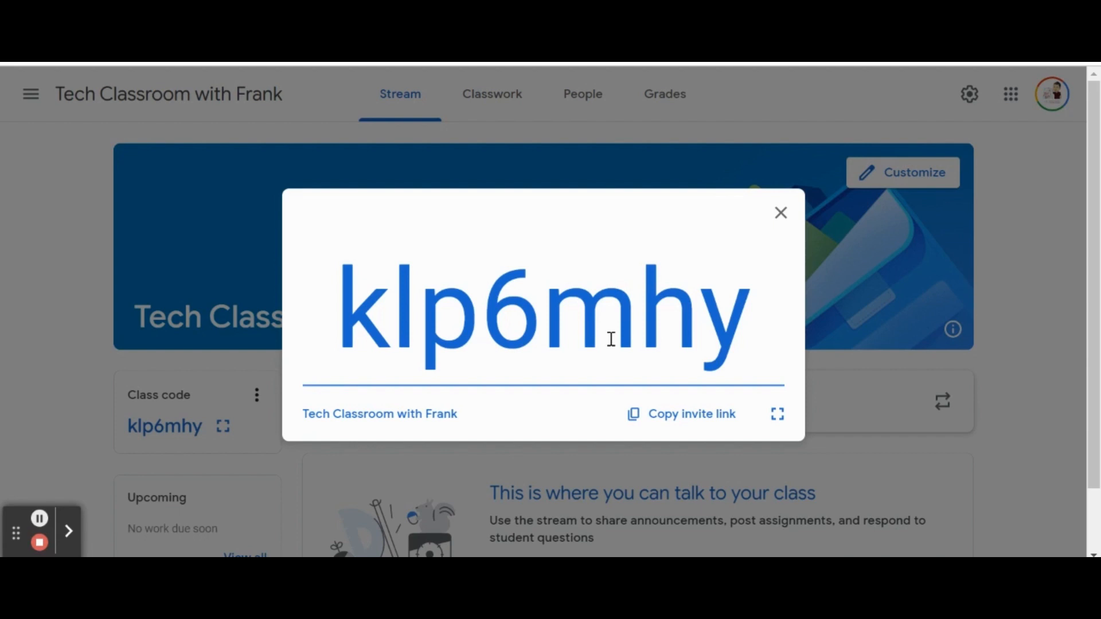
key("Escape")
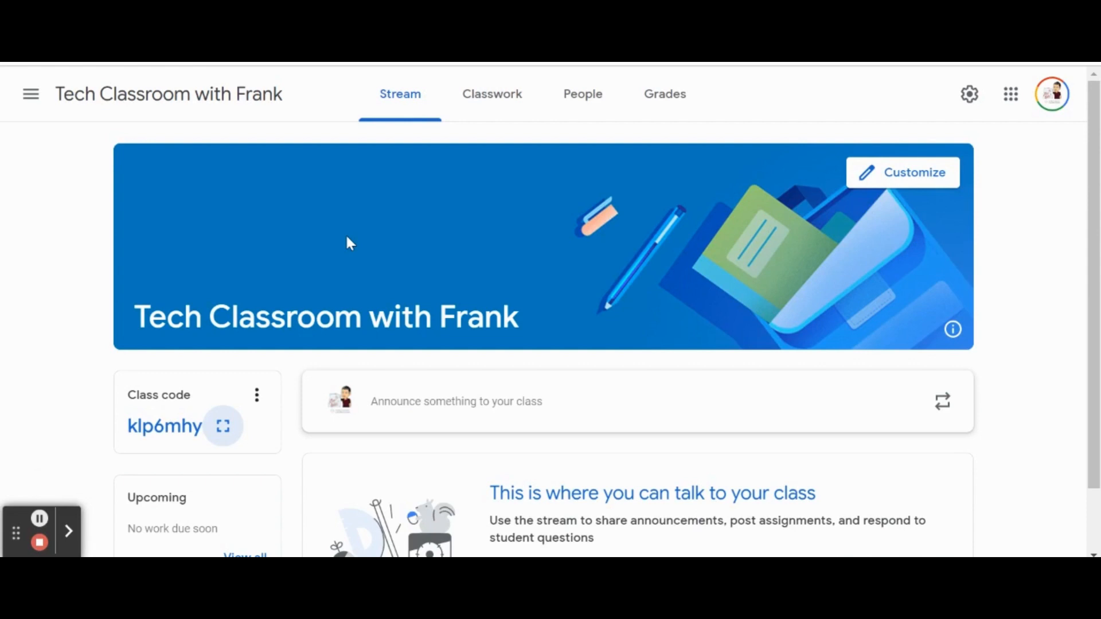
Open the class Drive folder from Classwork, look over its contents, and return to the Classwork page.
left_click(497, 109)
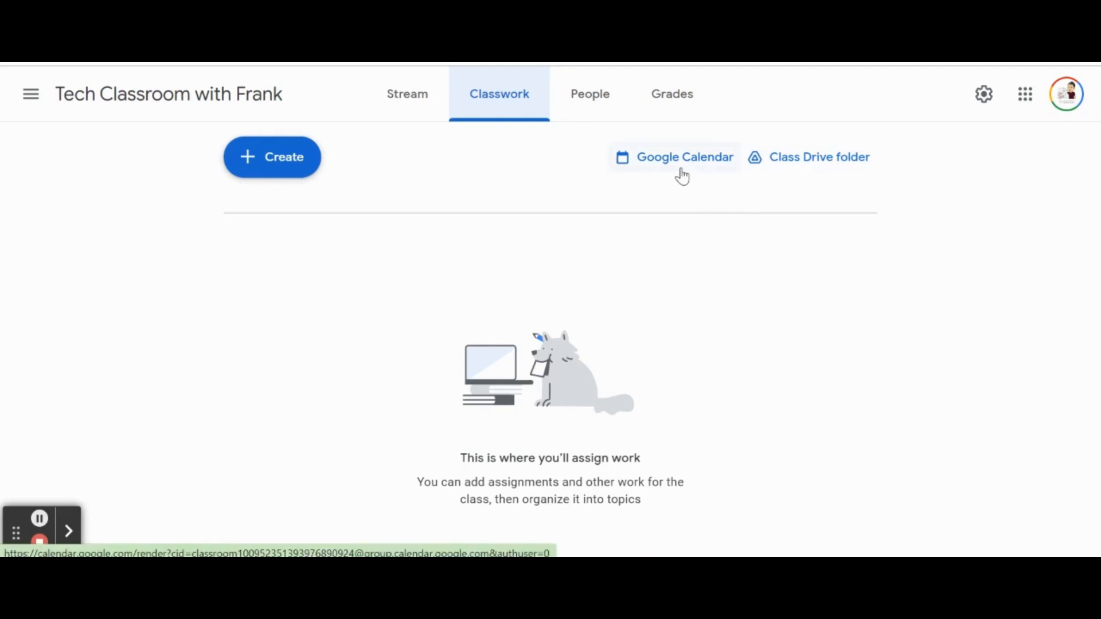
left_click(815, 168)
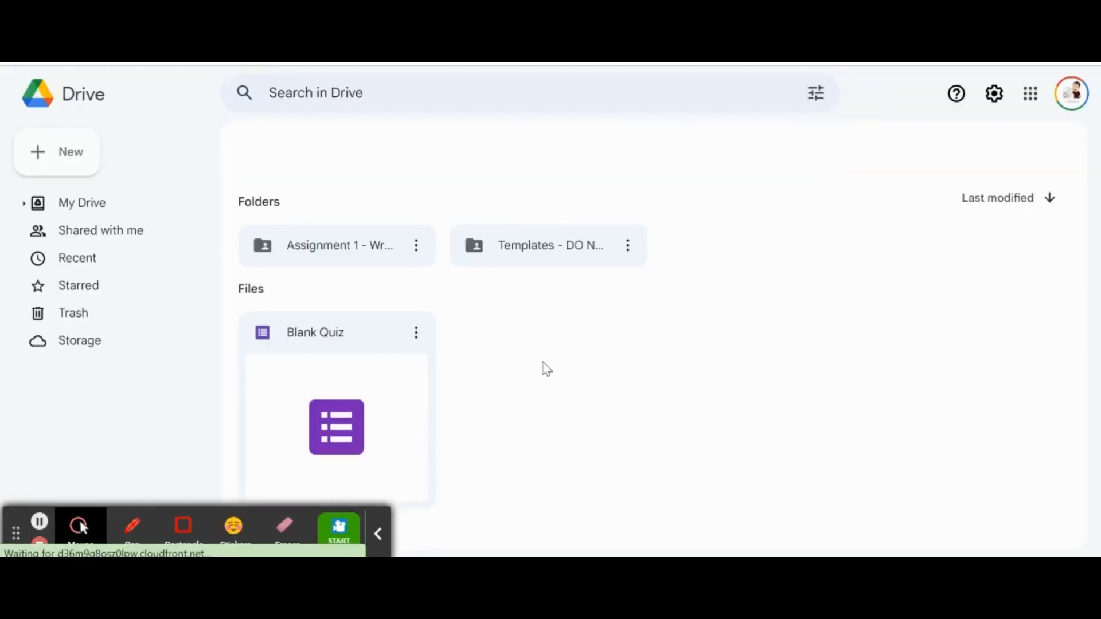
left_click(378, 534)
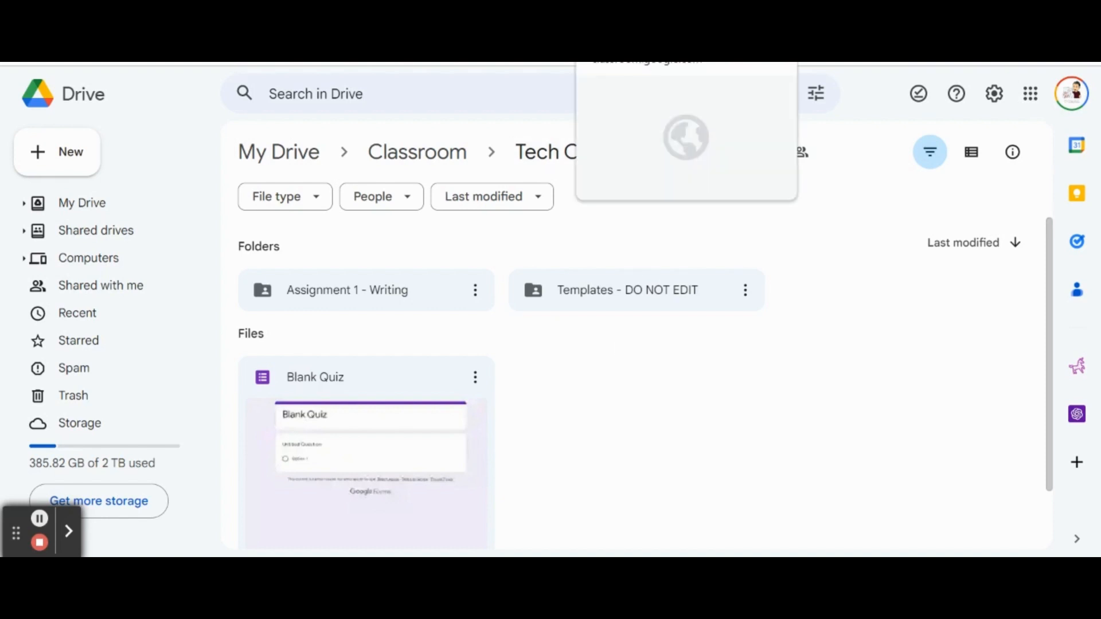
left_click(659, 6)
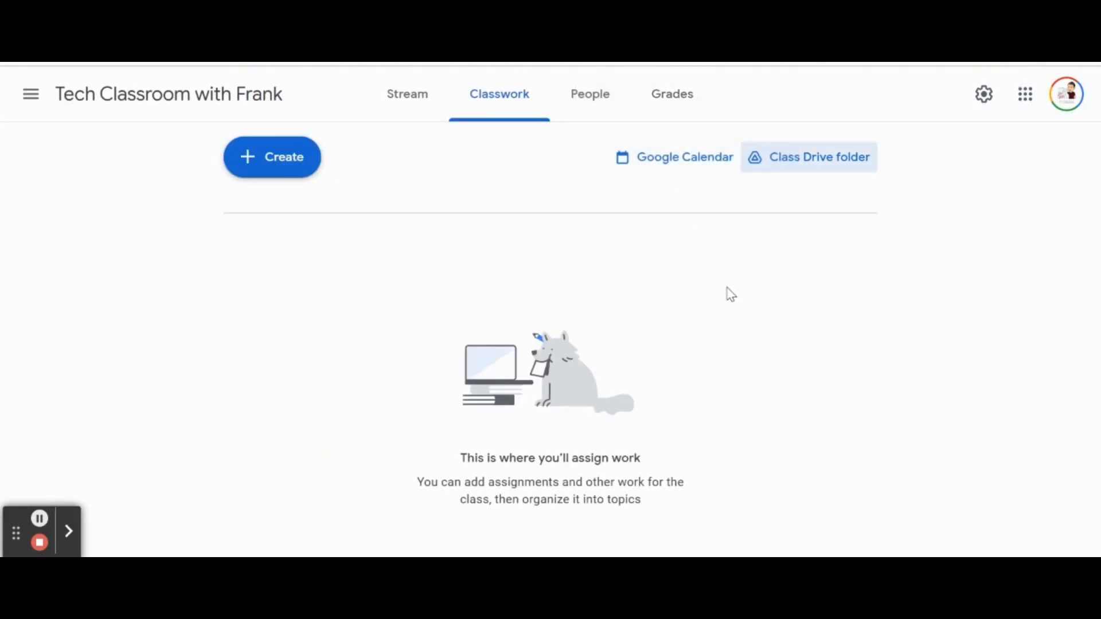